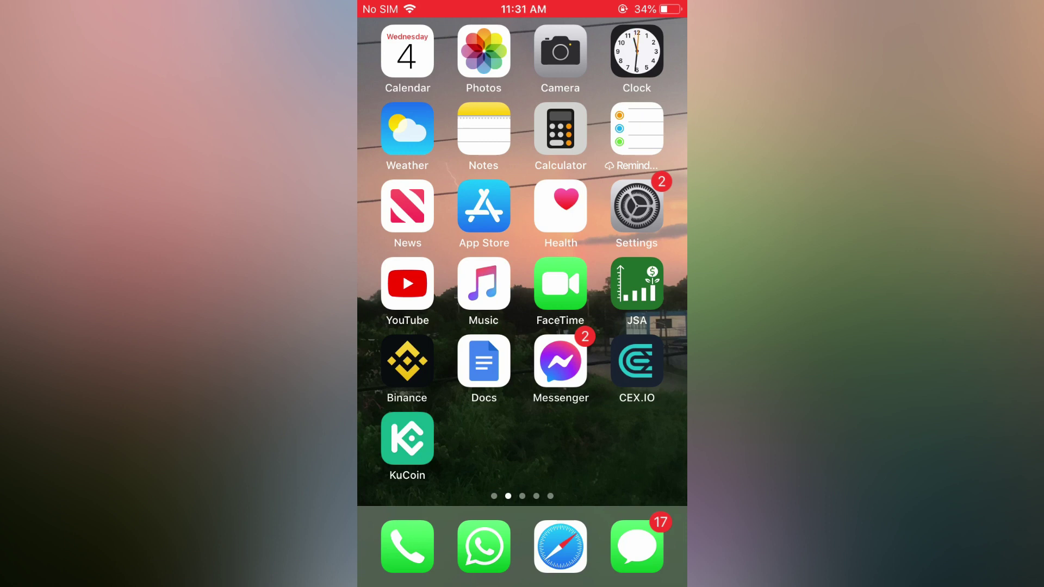
Launch Messenger and go through your profile to the Privacy & safety settings
{"action": "left_click", "coordinate": [561, 361]}
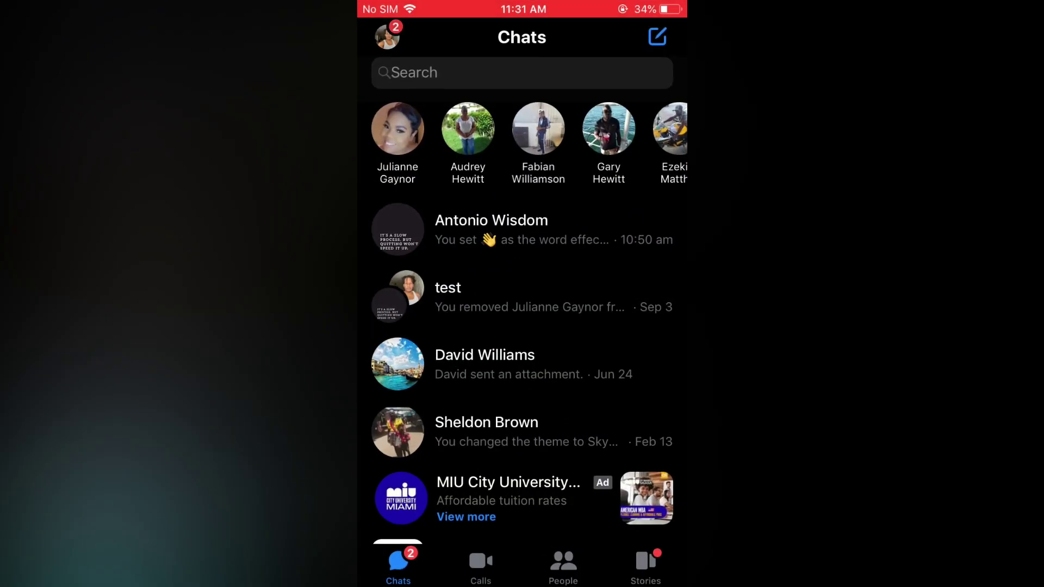
{"action": "left_click", "coordinate": [388, 36]}
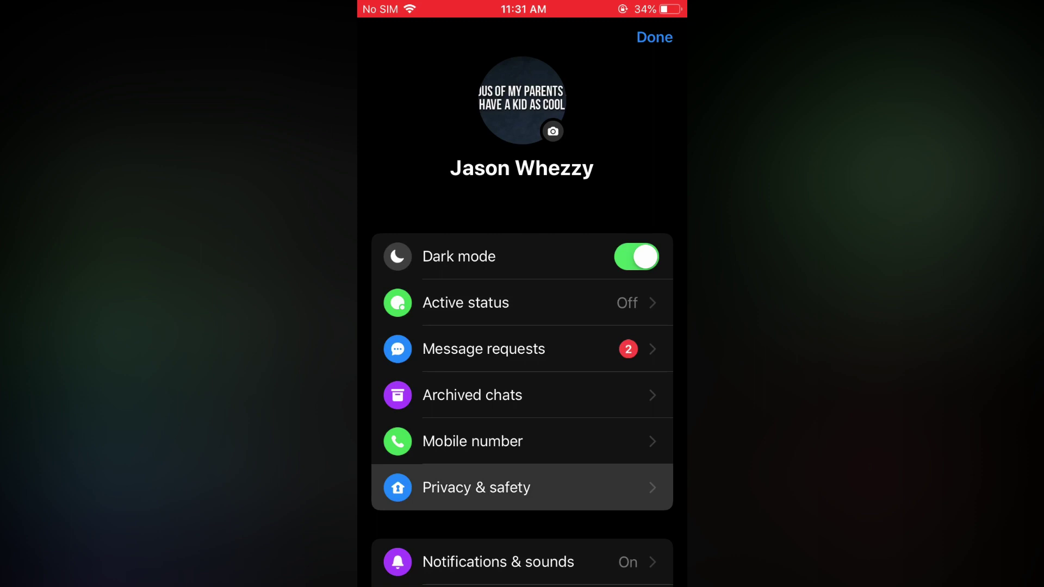
{"action": "left_click", "coordinate": [476, 487]}
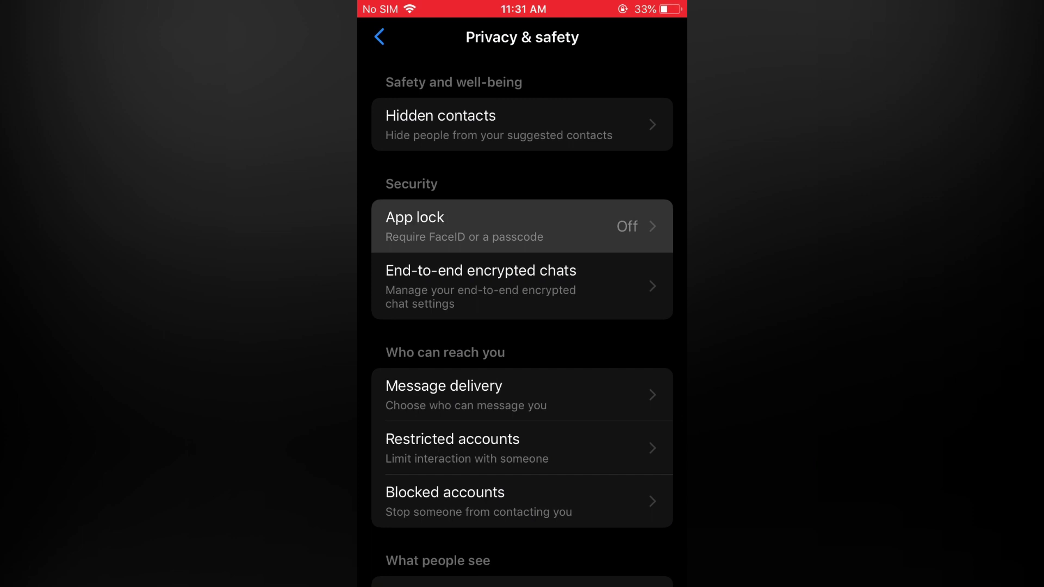
Bring up the App lock page with its Require Touch ID option
{"action": "left_click", "coordinate": [490, 226]}
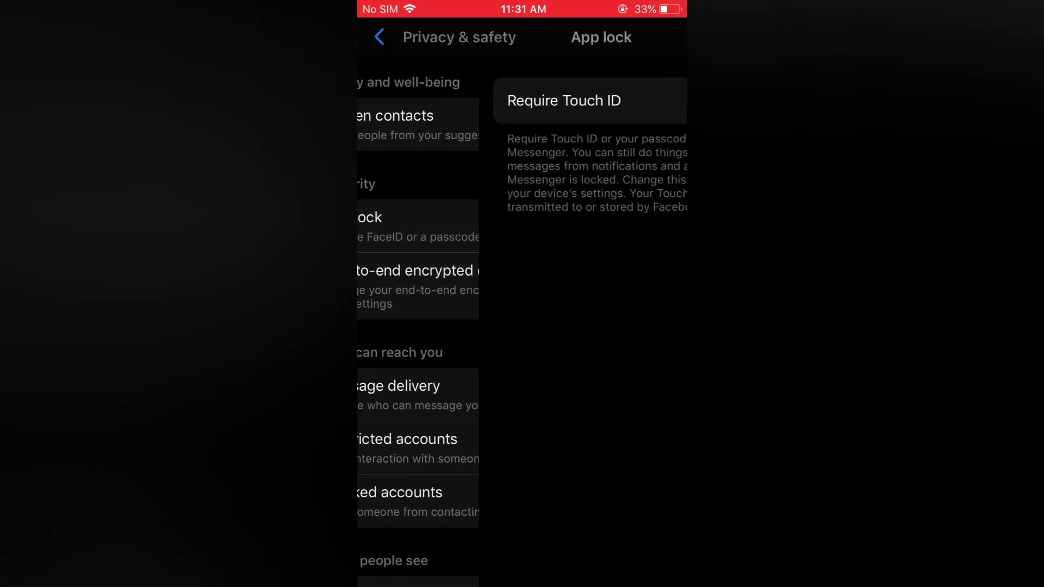